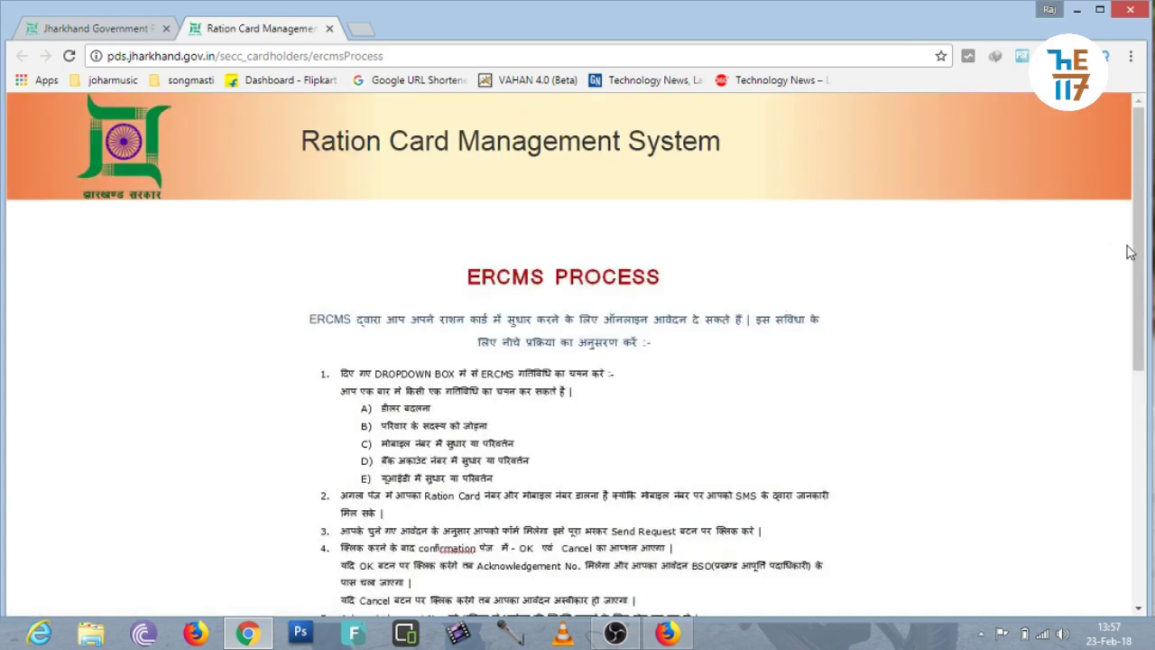
Step: Continue past the ERCMS instructions and choose 'डीलर बदलना' (dealer change) as the activity
left_click_drag(1136, 253, 1138, 481)
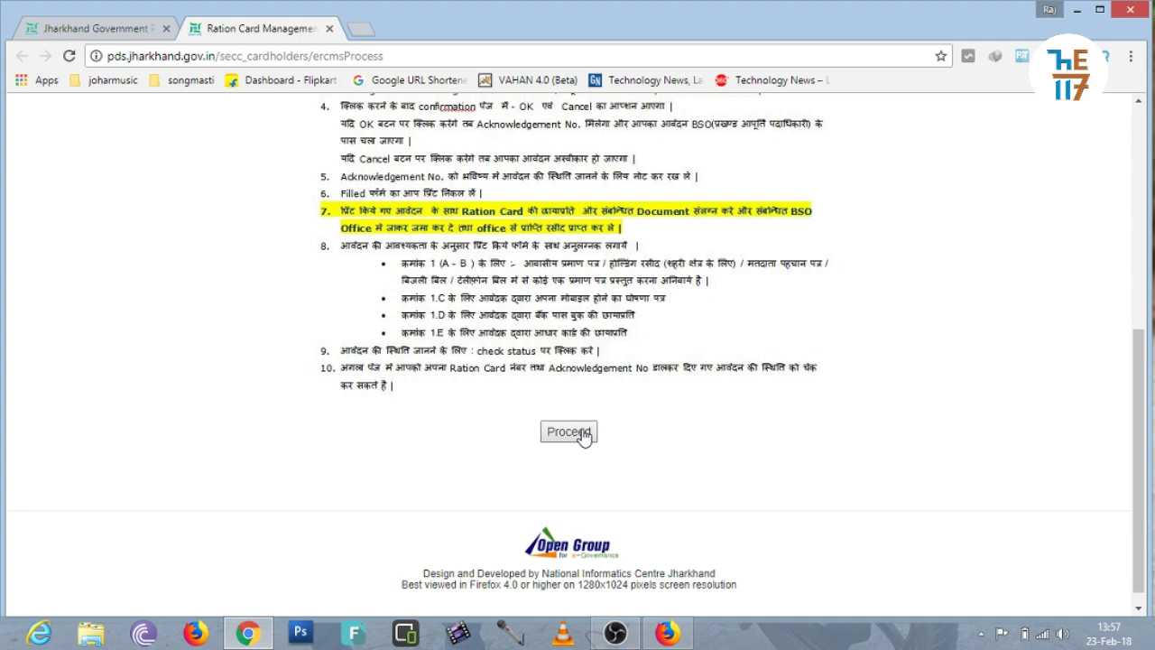
left_click(582, 434)
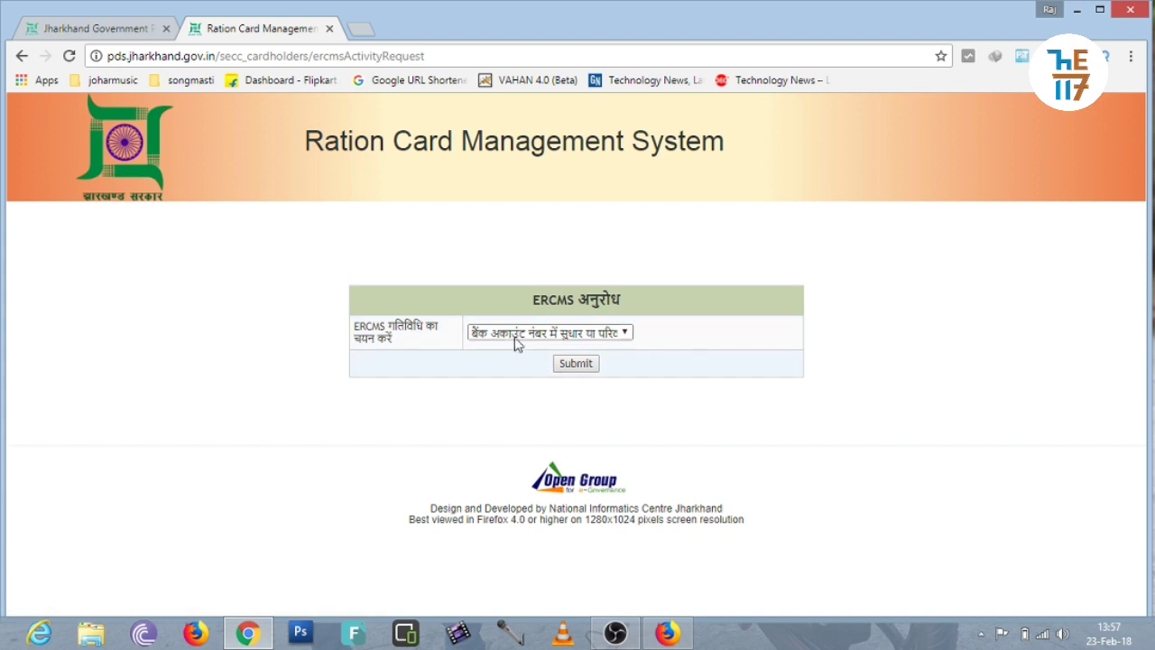
left_click(508, 336)
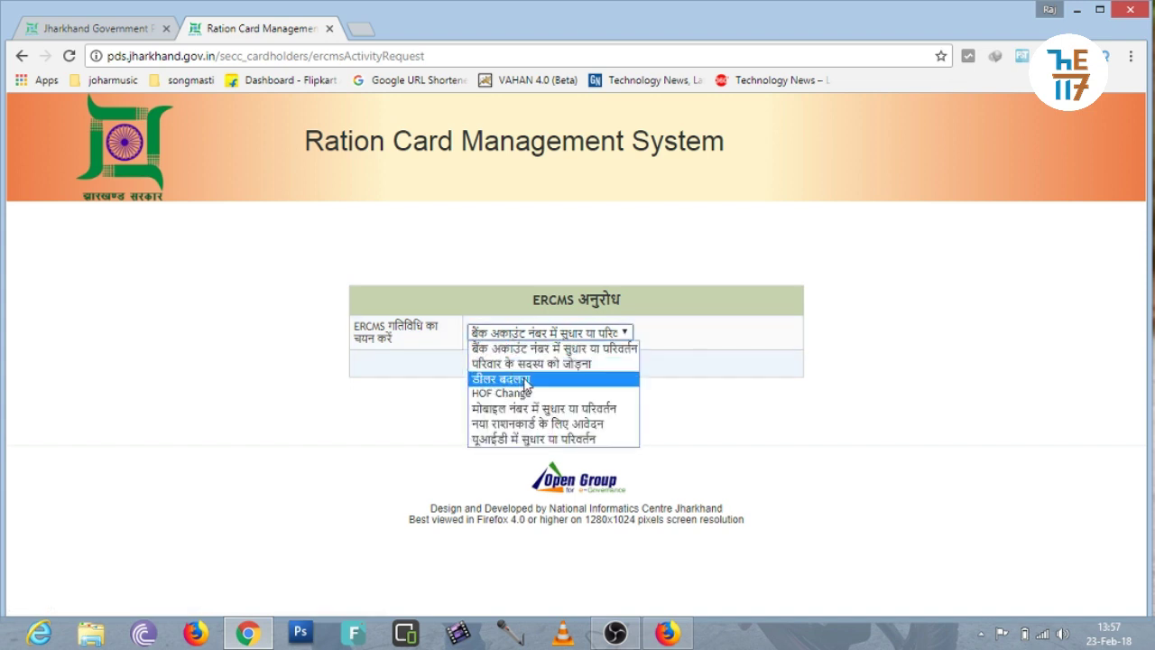
left_click(526, 382)
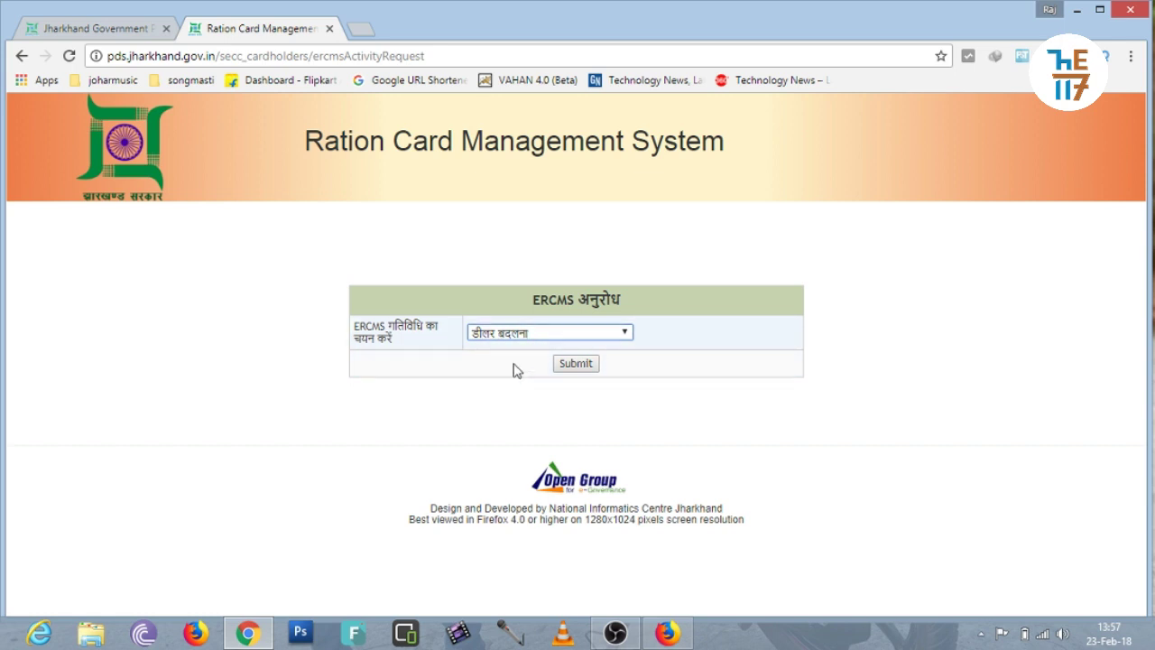
Step: Submit the dealer-change activity and enter the ration card number
left_click(582, 371)
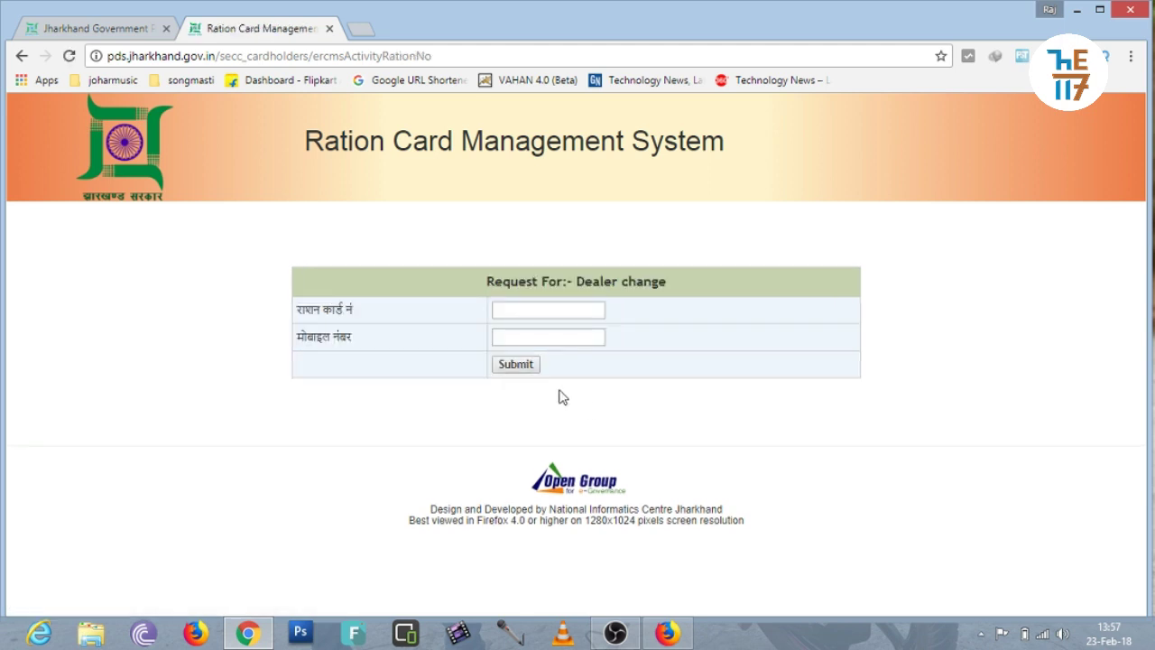
left_click(517, 314)
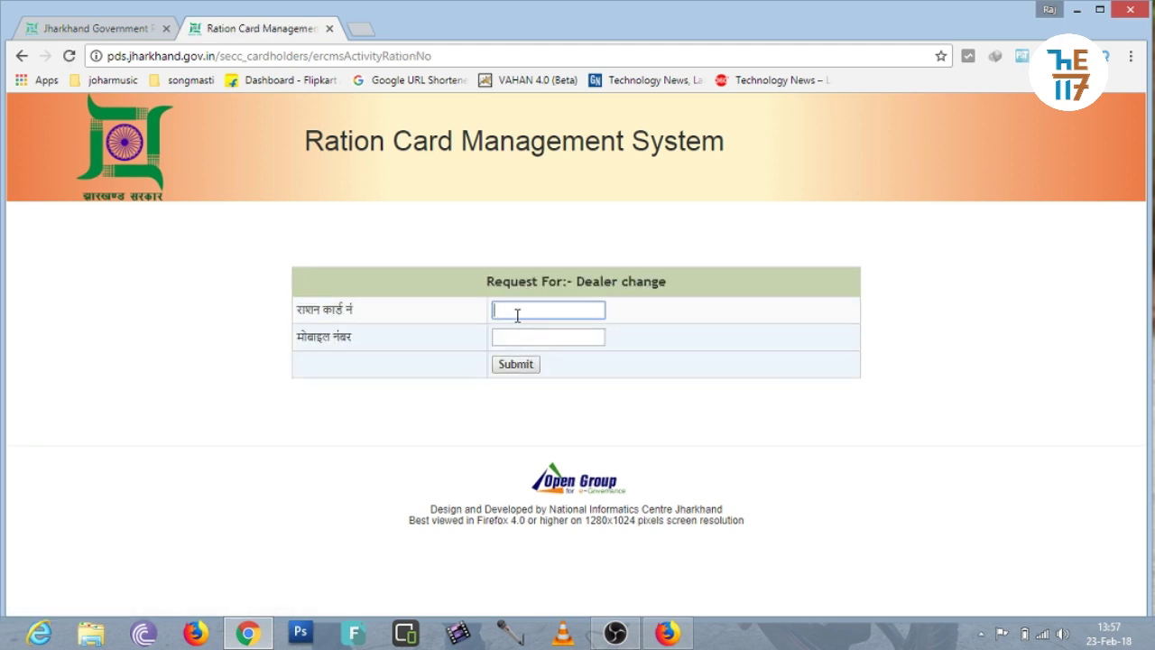
key("Tab")
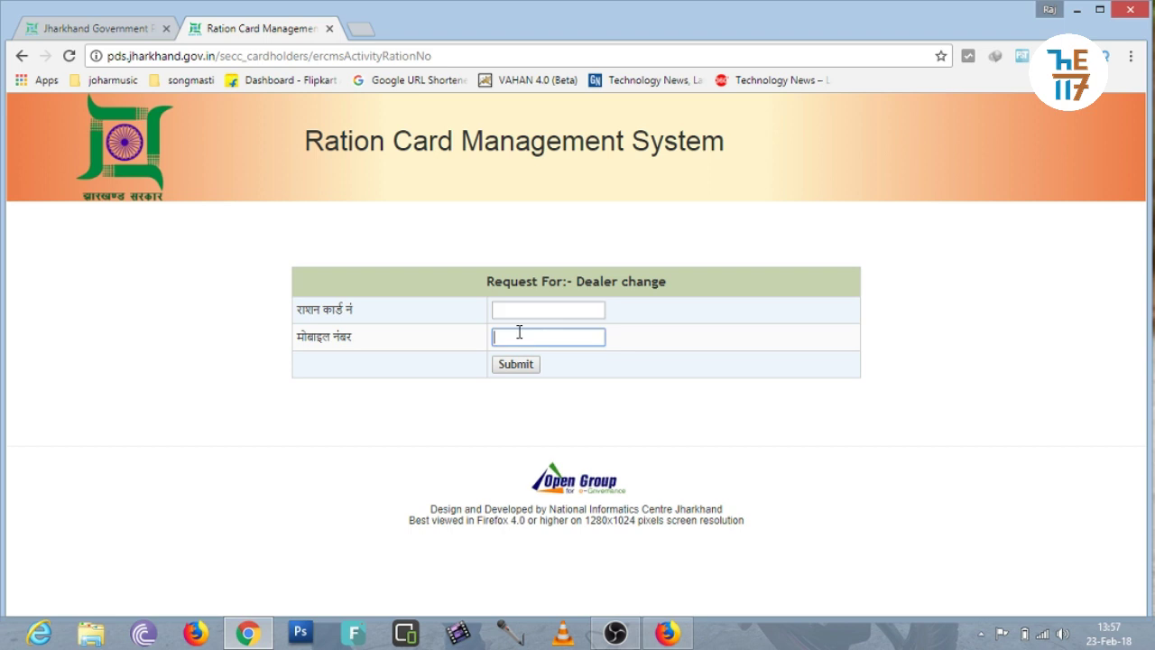
left_click(516, 313)
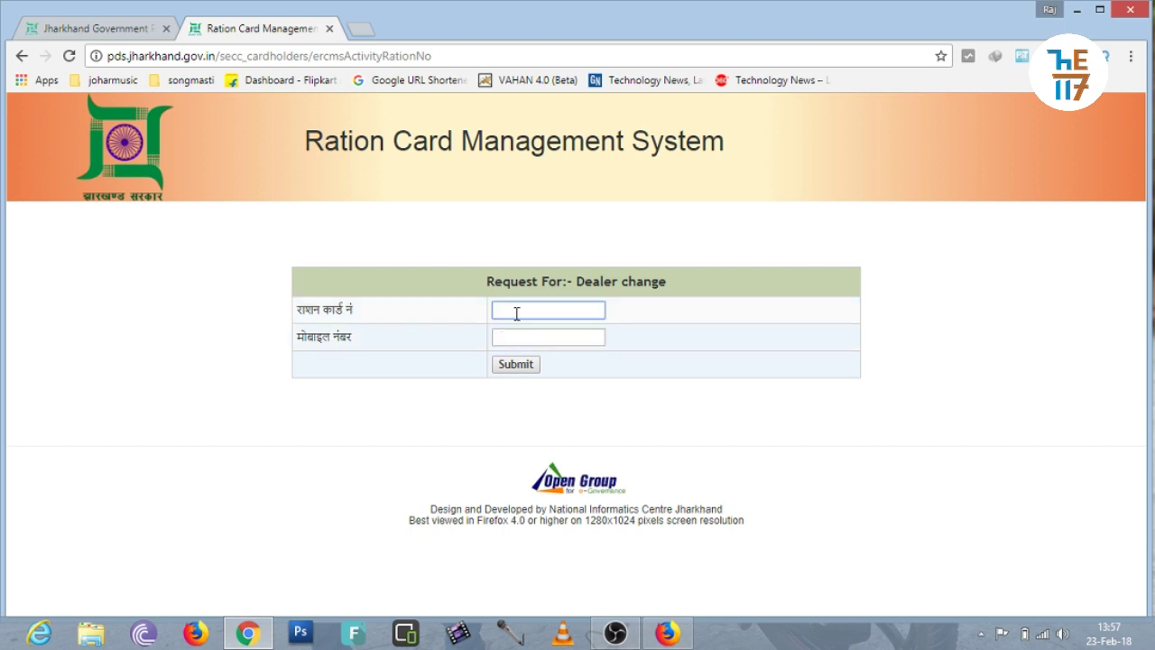
left_click(521, 330)
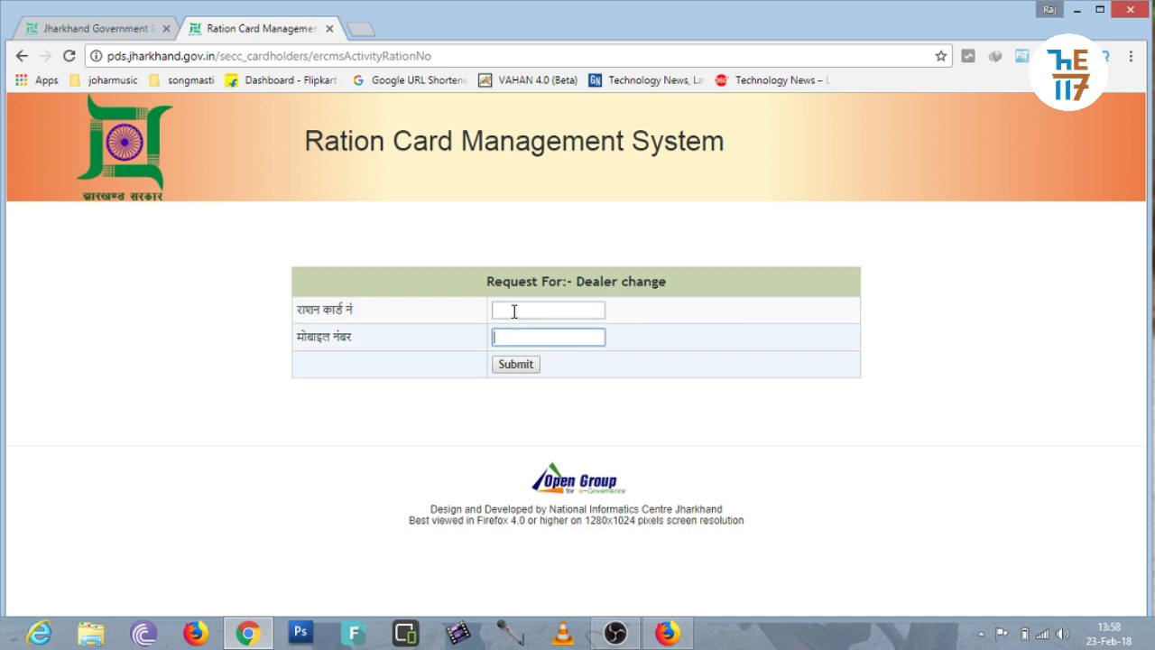
left_click(513, 311)
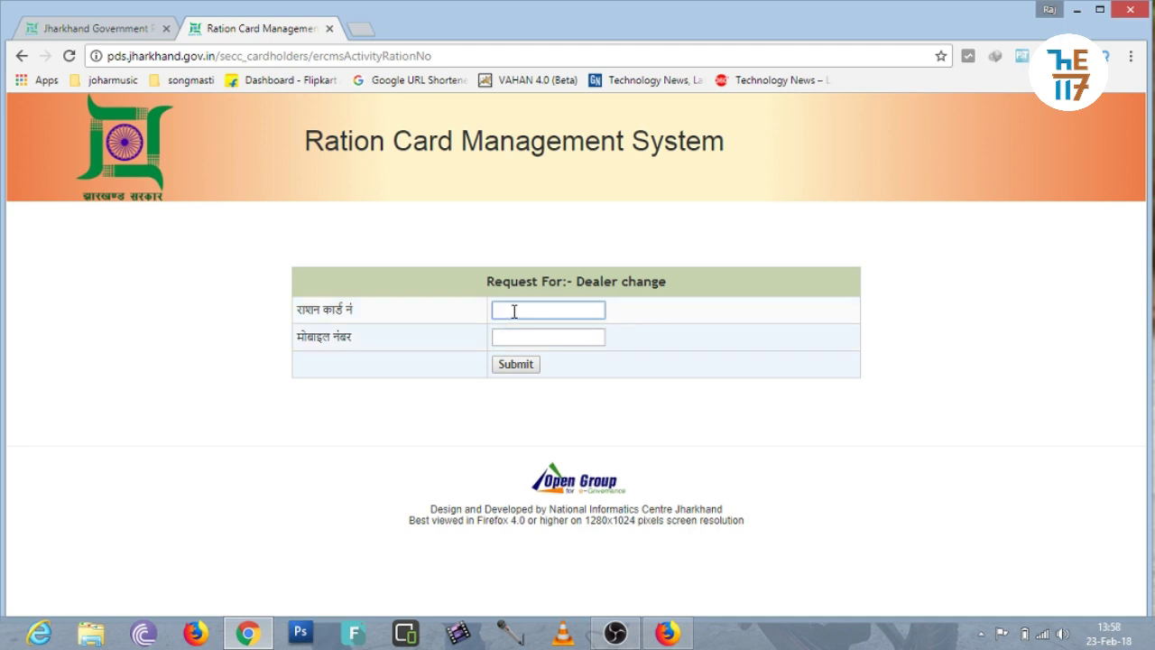
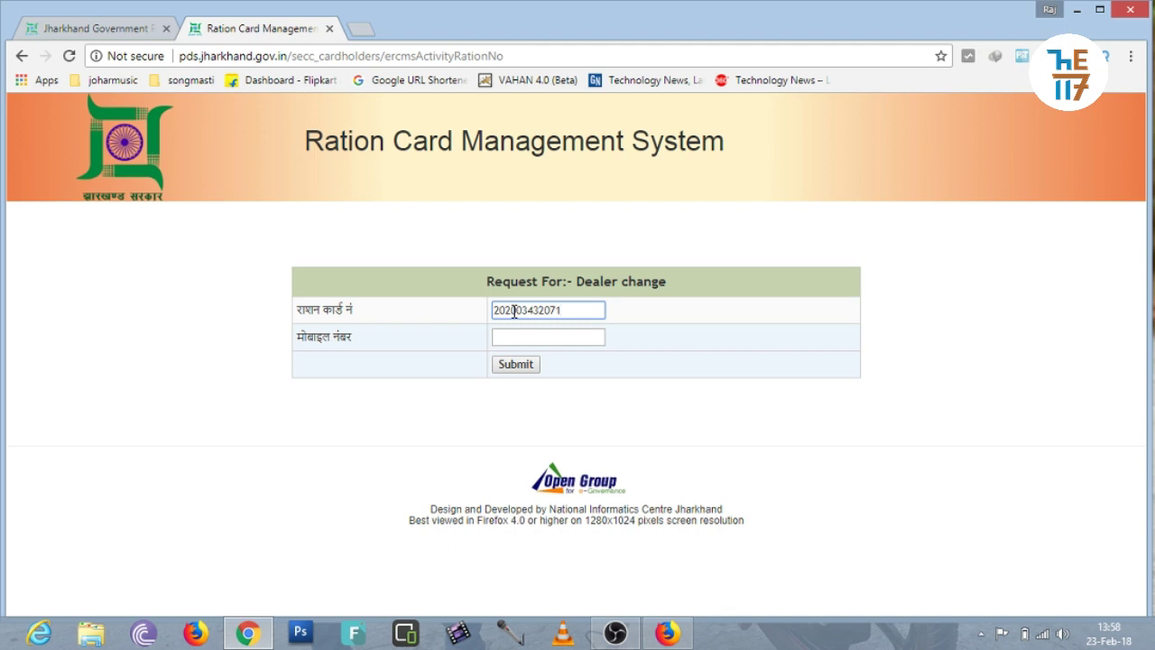
Step: Fill the registered mobile number from its autocomplete suggestion and submit both numbers
left_click(520, 339)
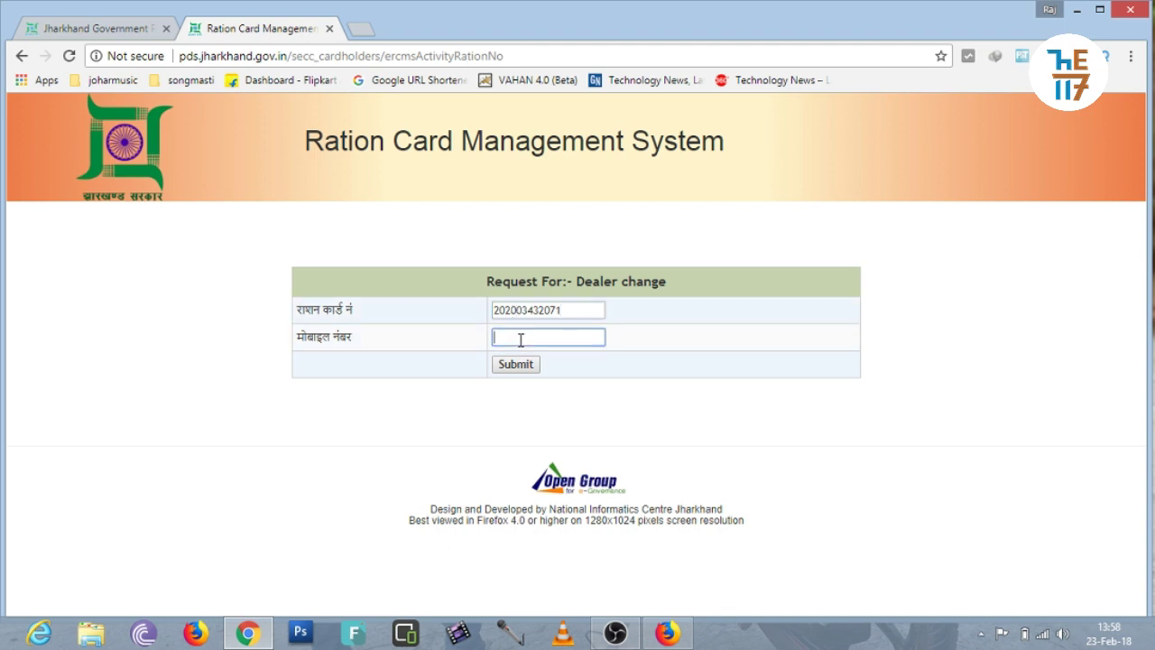
type("815")
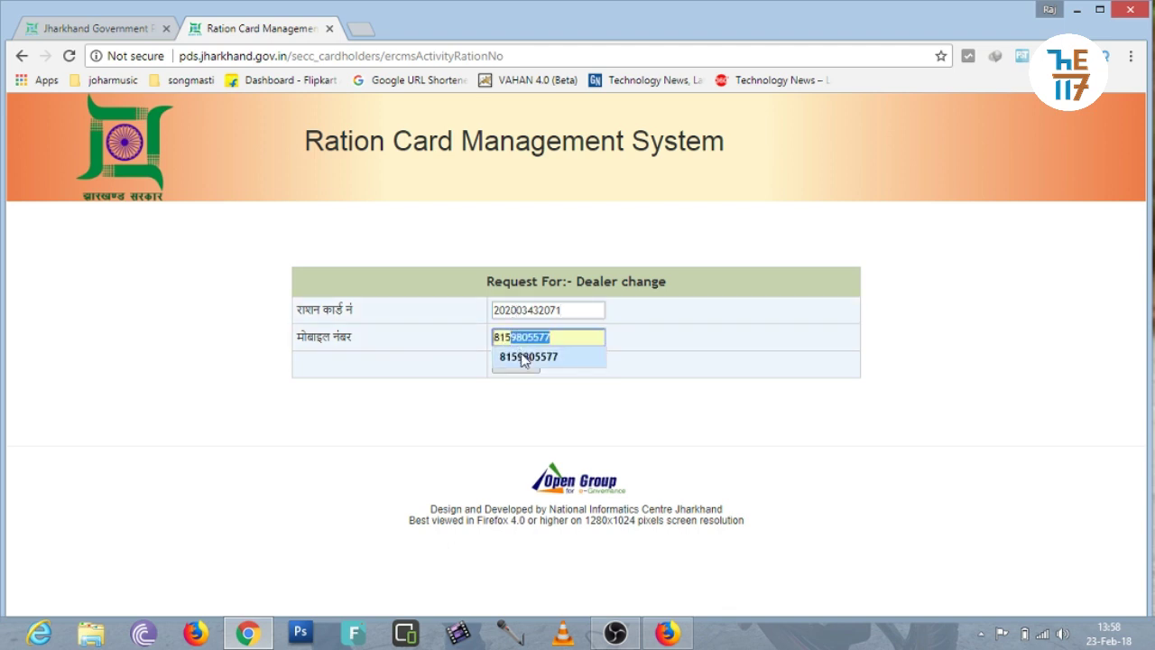
left_click(524, 358)
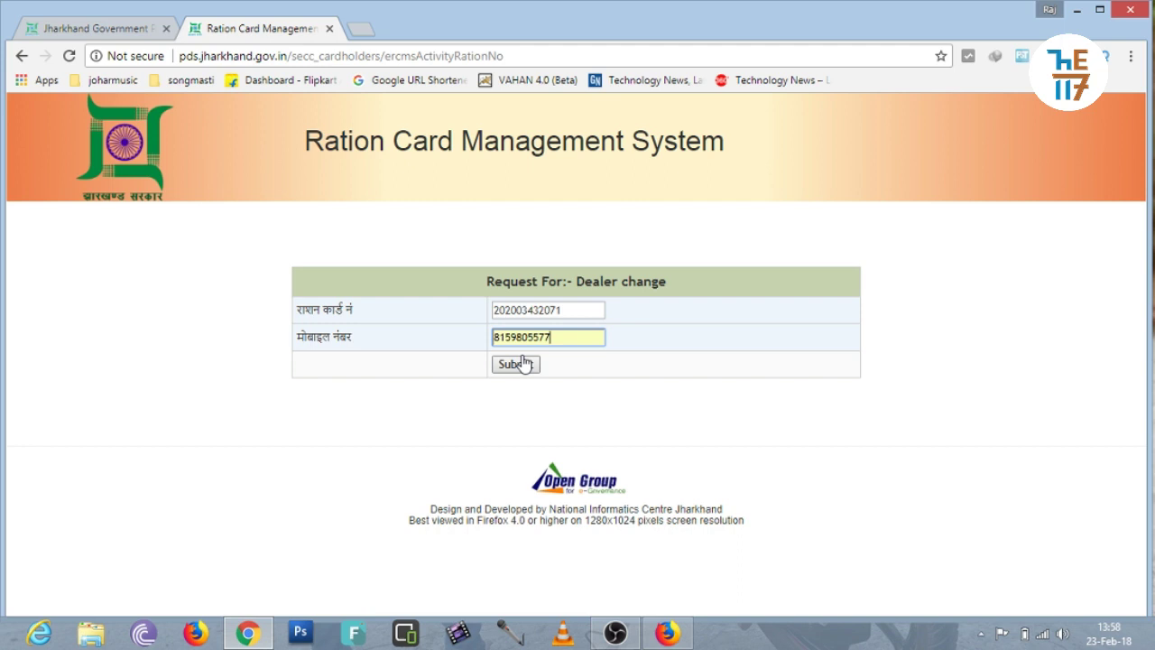
left_click(462, 375)
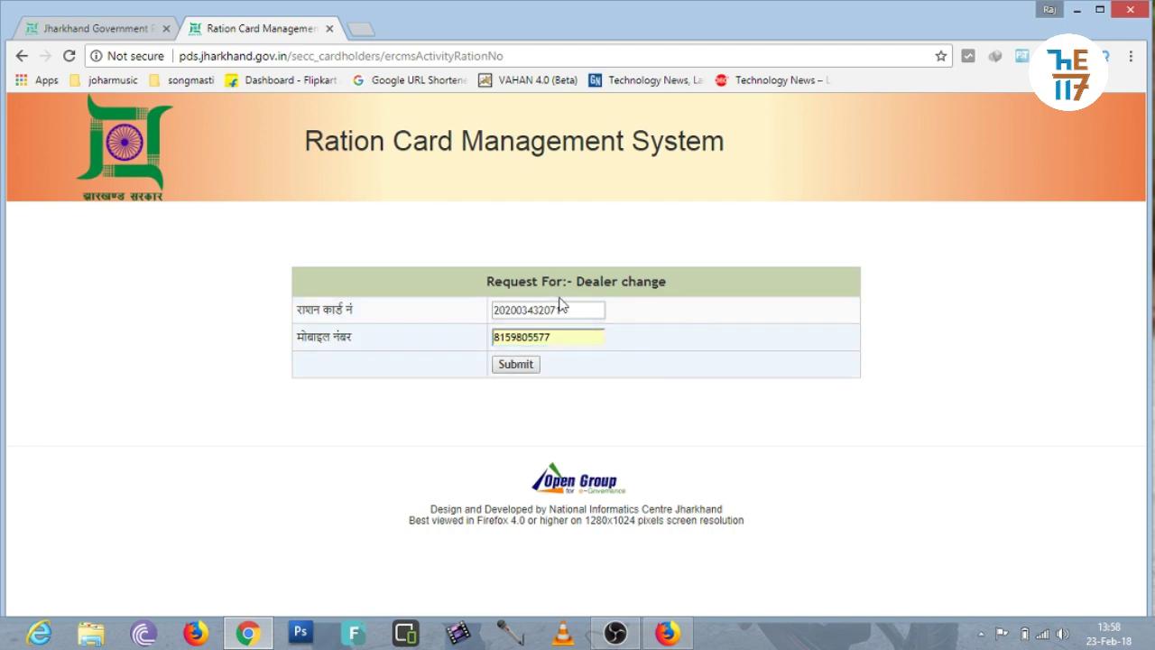
left_click(515, 369)
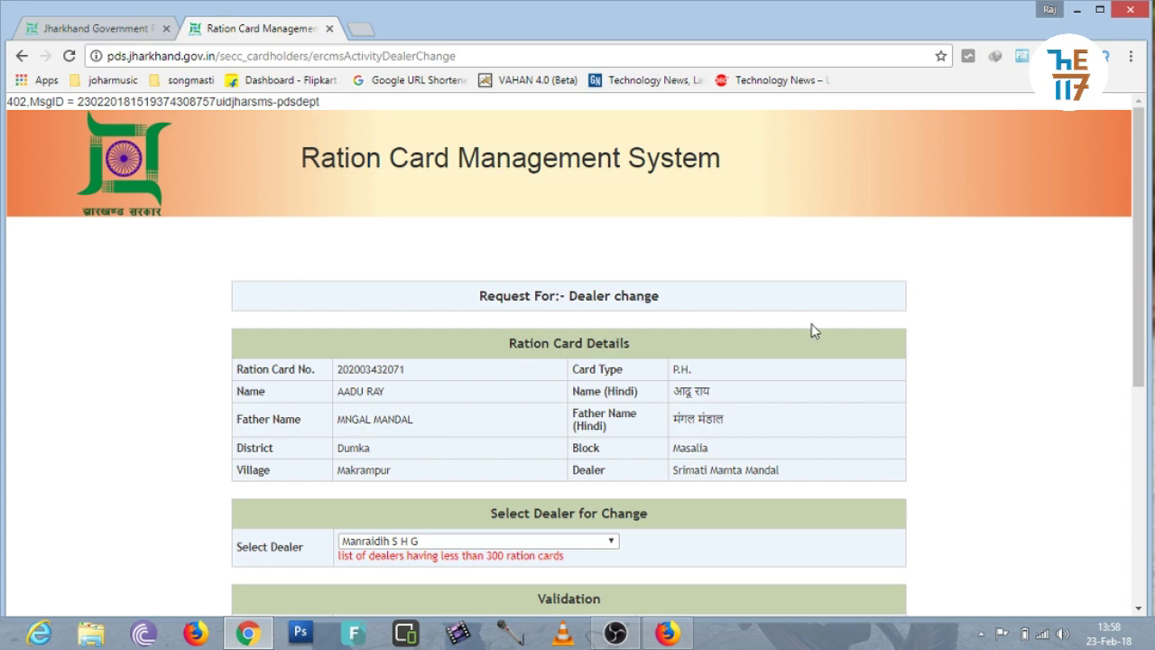
Step: Pick a new dealer holding fewer than 300 cards from the Select Dealer list
left_click_drag(1139, 312, 1144, 408)
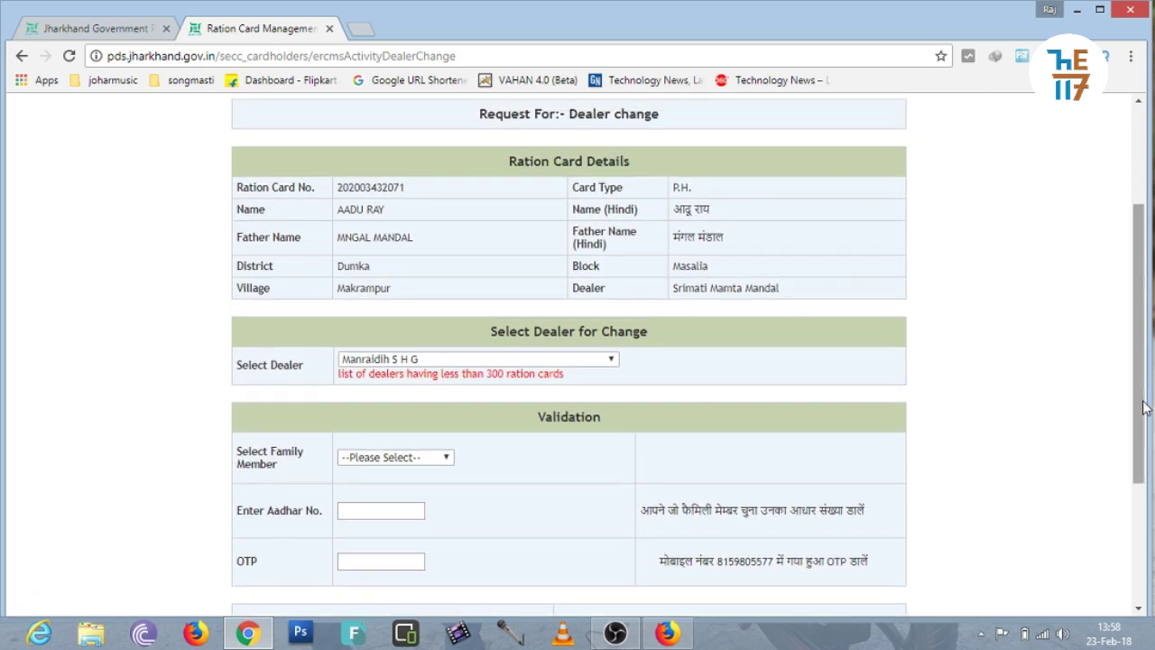
left_click(578, 362)
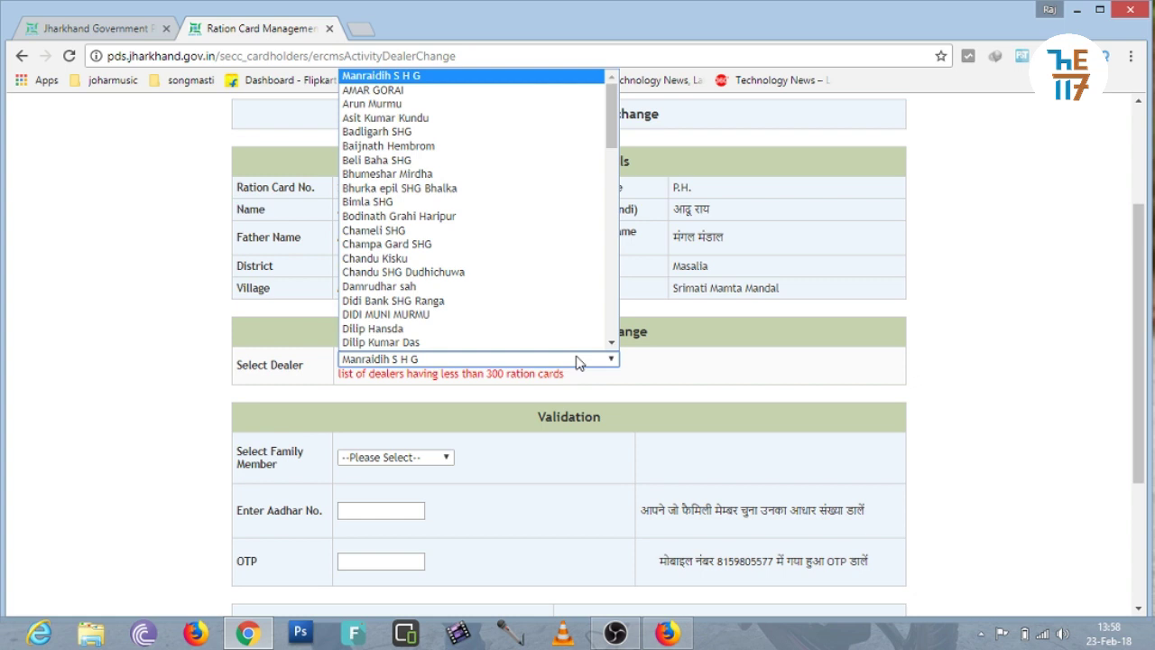
left_click(657, 372)
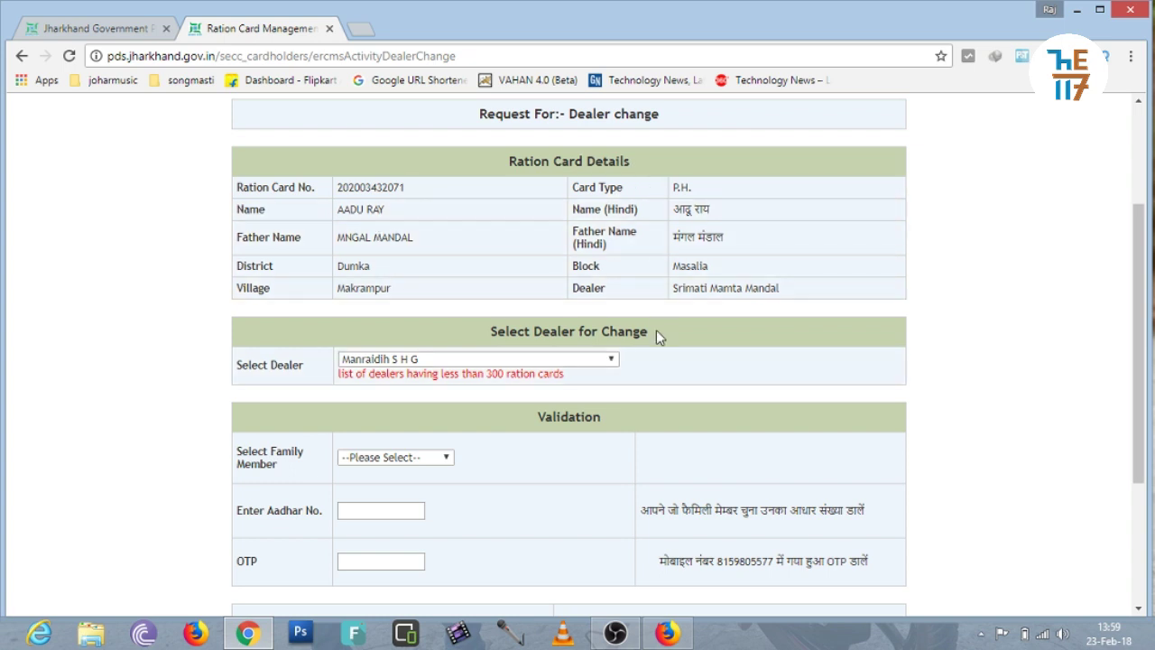
left_click(367, 360)
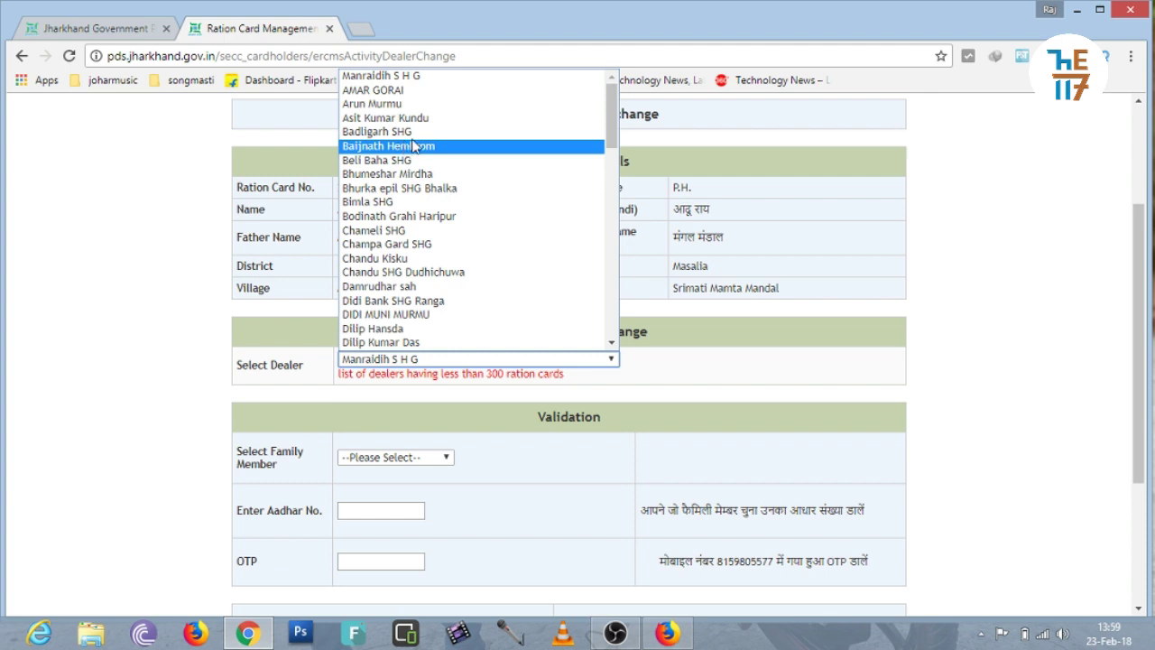
left_click_drag(612, 126, 606, 210)
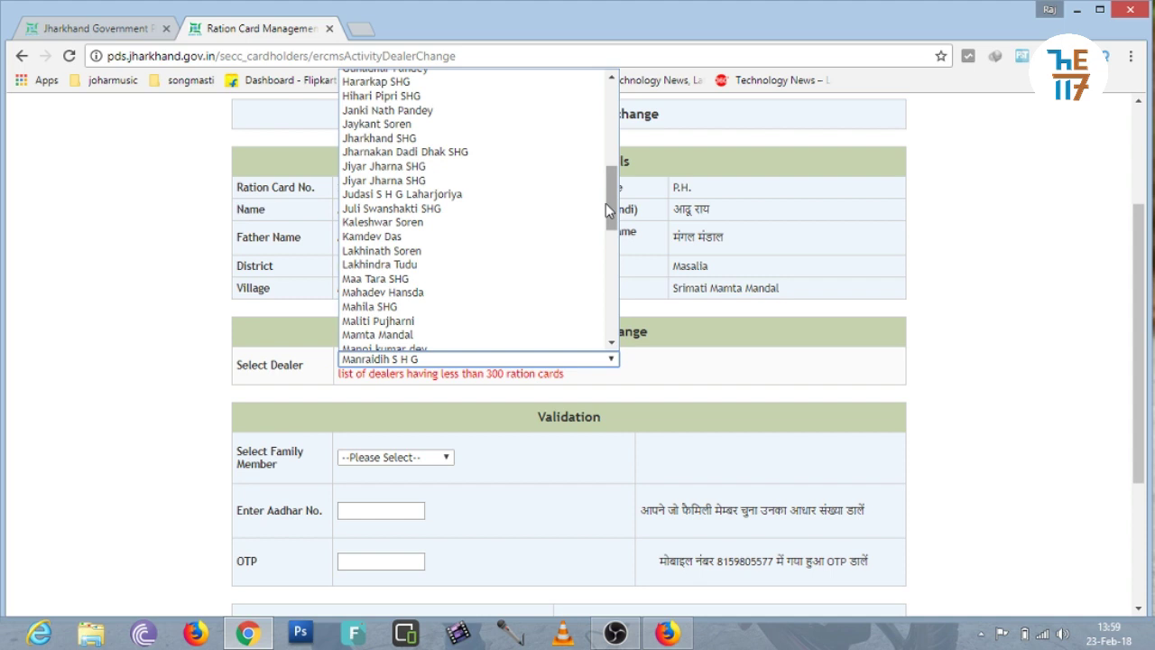
left_click_drag(612, 185, 612, 139)
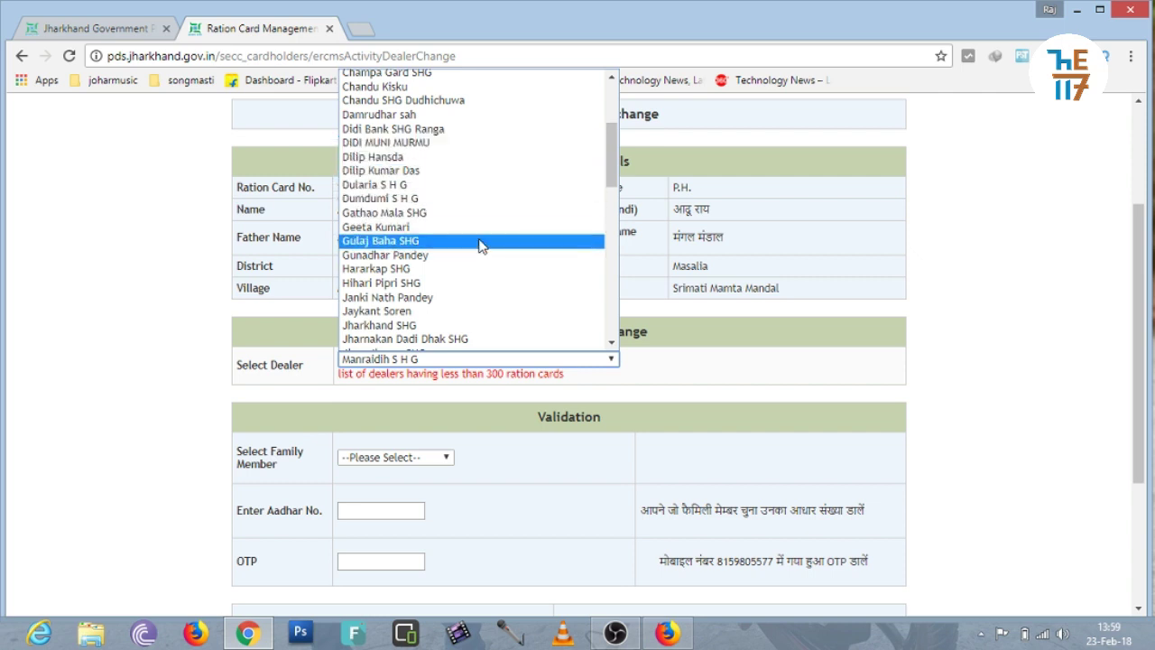
key("s")
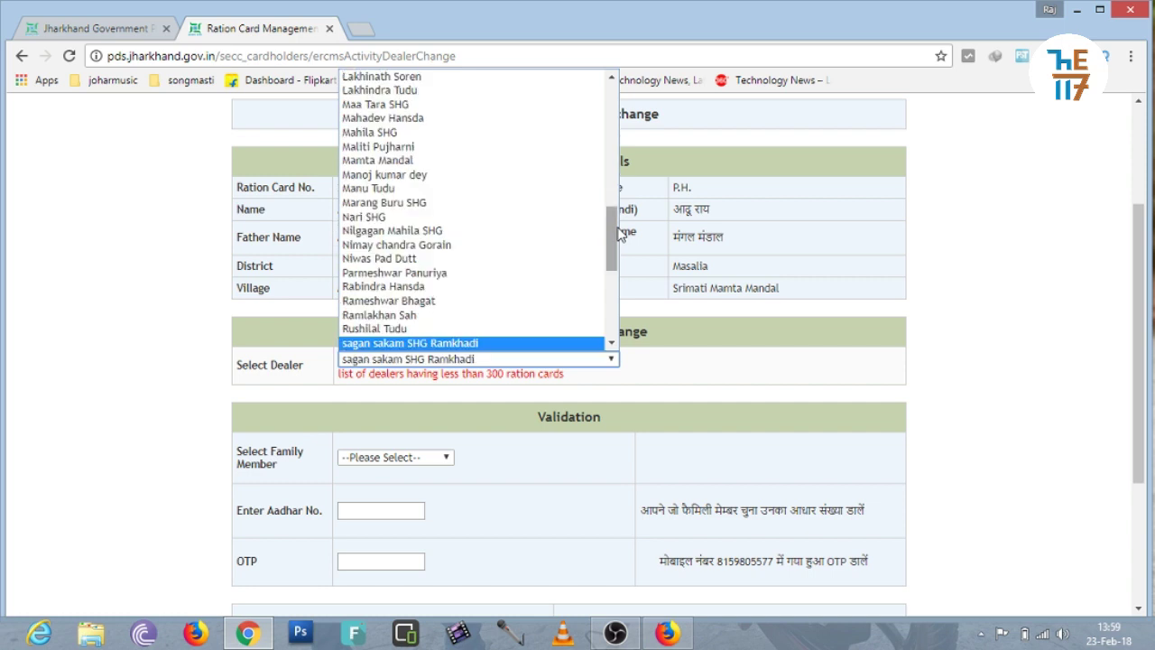
key("o")
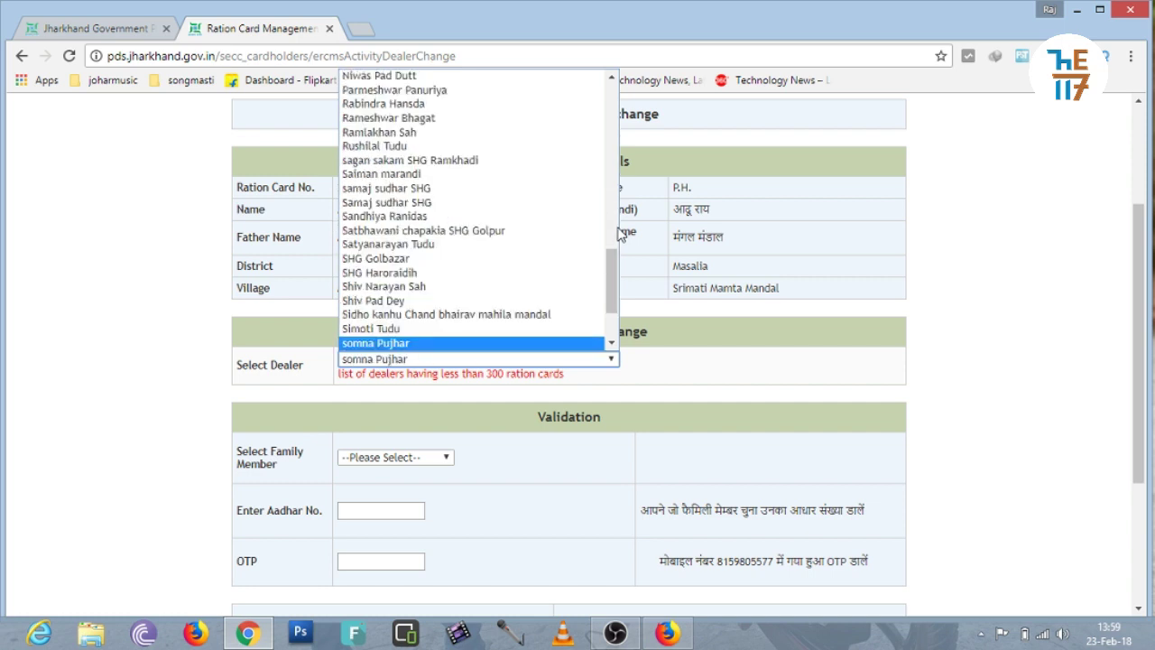
key("Return")
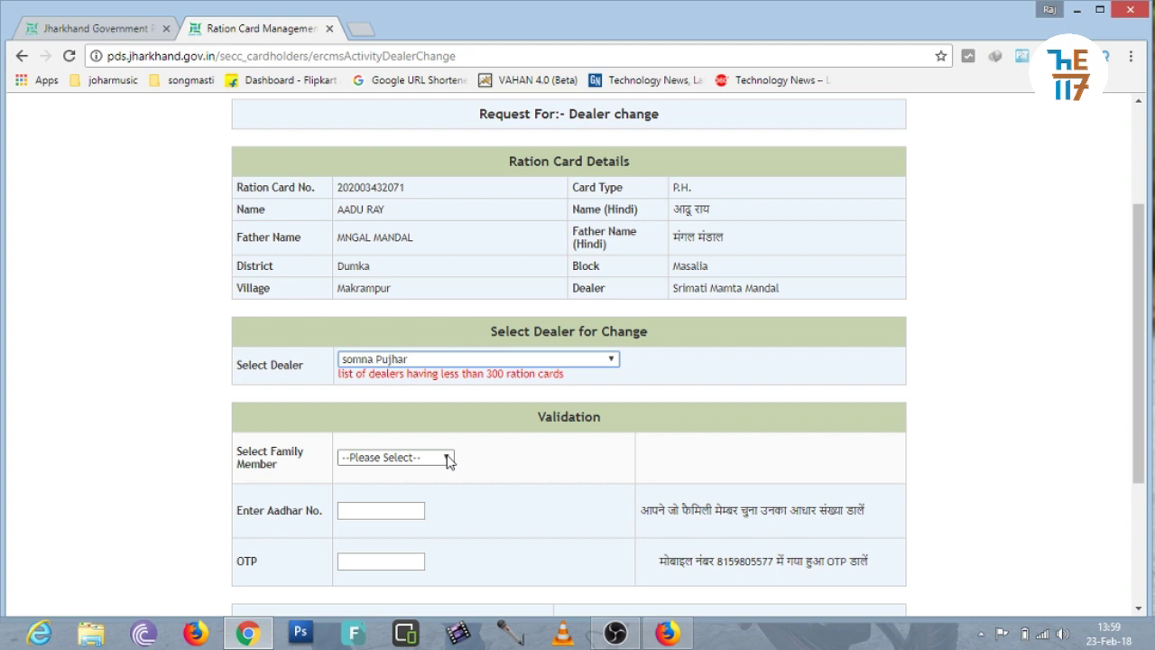
Step: Select the first family member, enter their Aadhaar number and dismiss the invalid-number alert
left_click(449, 458)
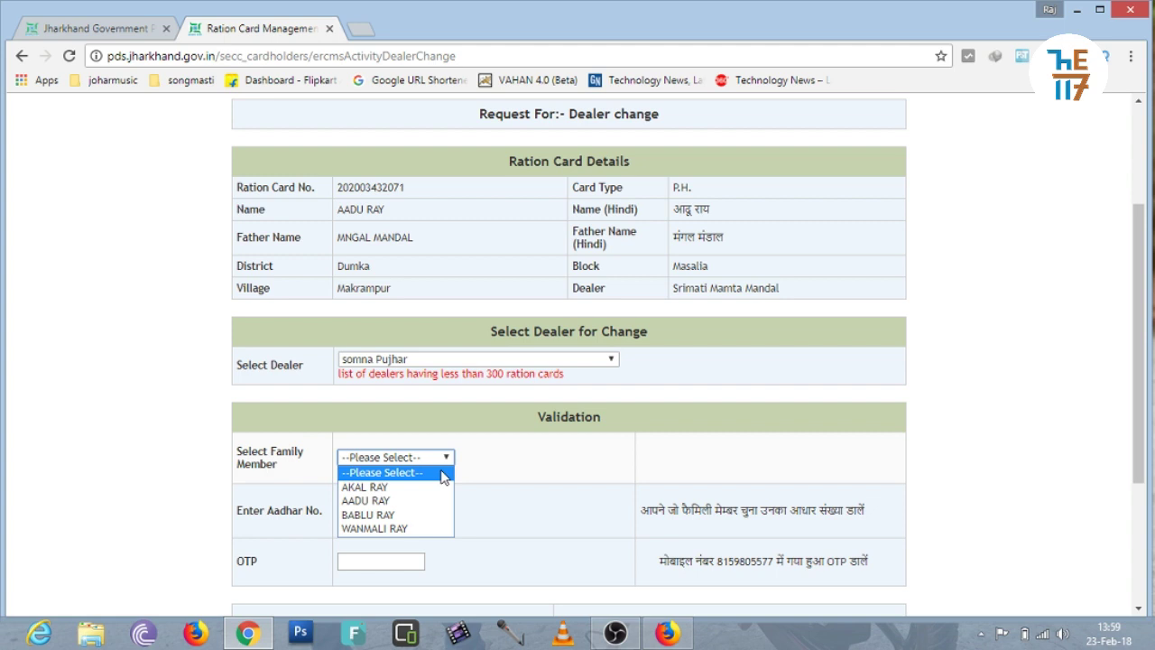
left_click(424, 489)
left_click(380, 510)
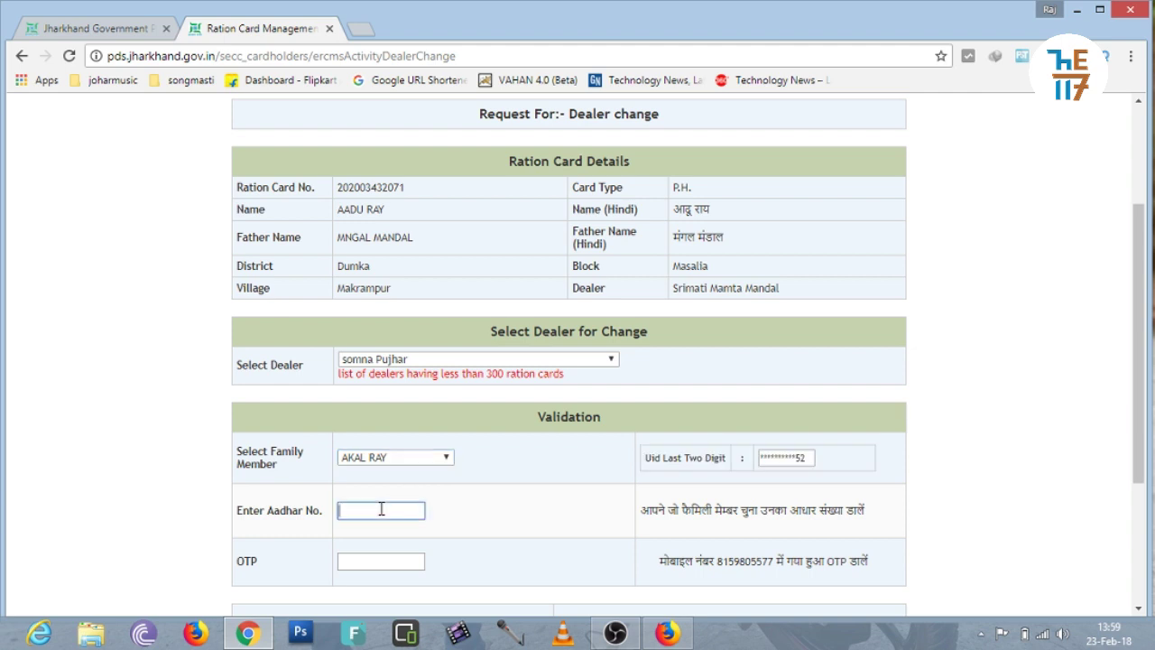
type("123456123")
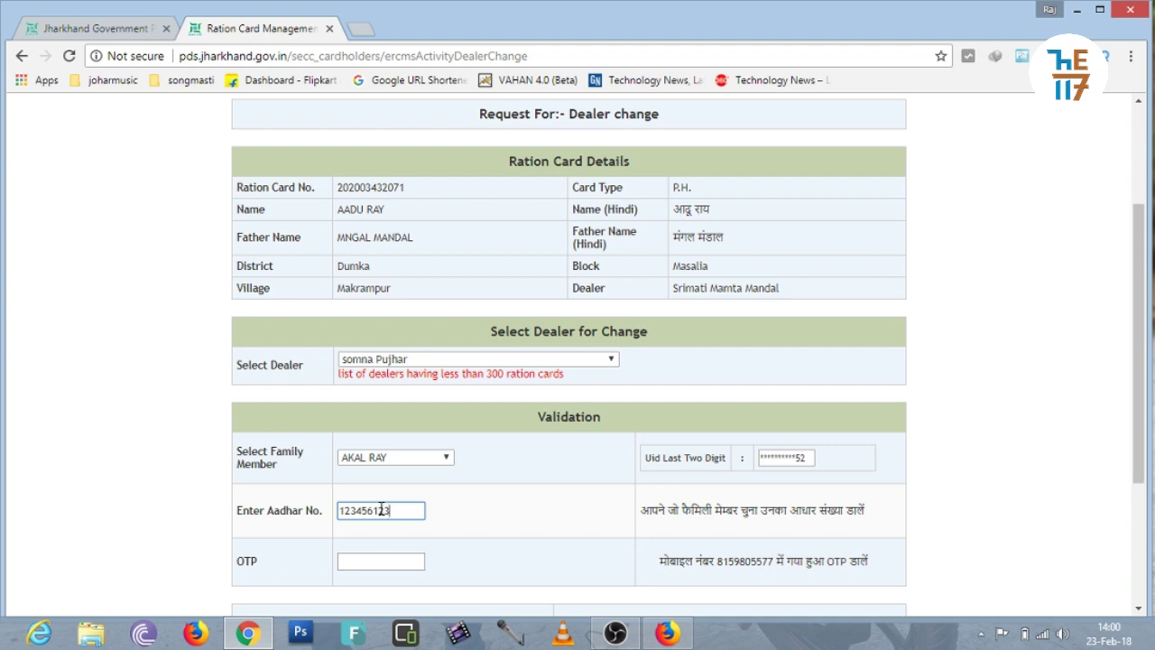
type("456")
left_click(467, 533)
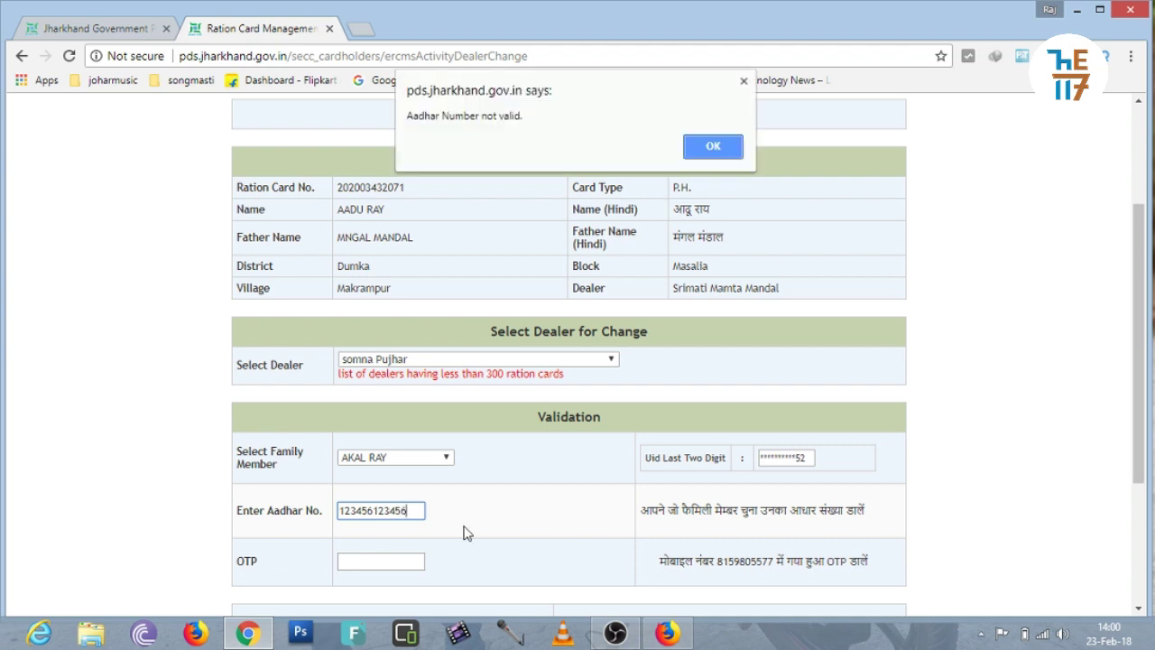
left_click(703, 147)
left_click_drag(1139, 433, 1138, 470)
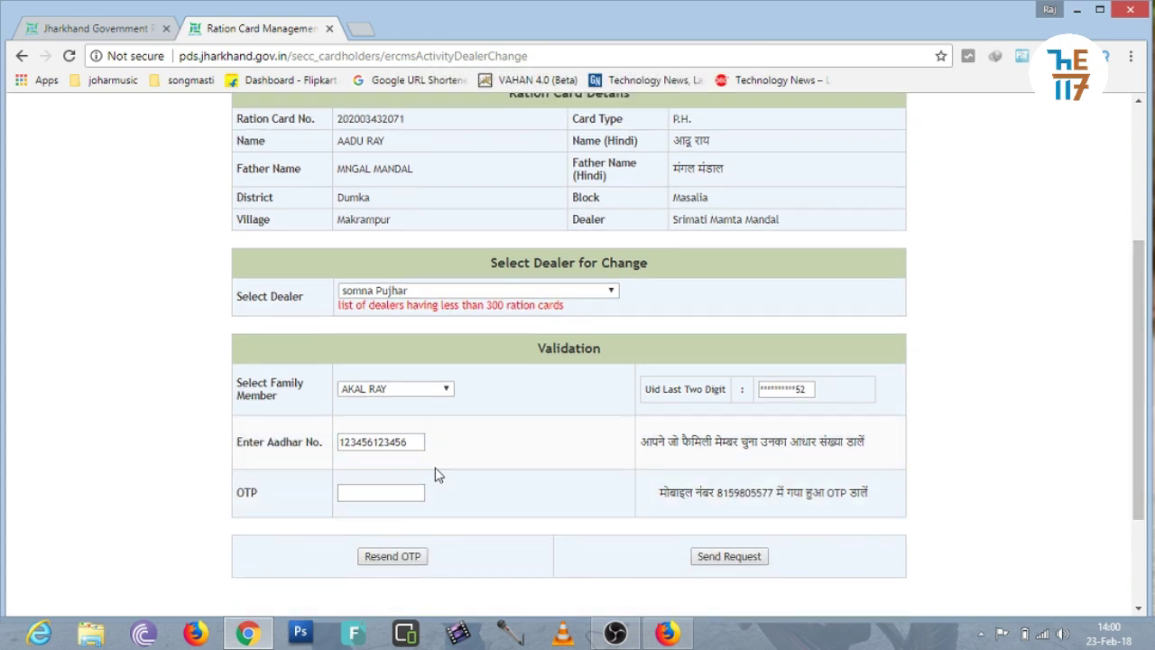
Step: Put the cursor in the OTP field and scroll down the completed form
left_click(377, 493)
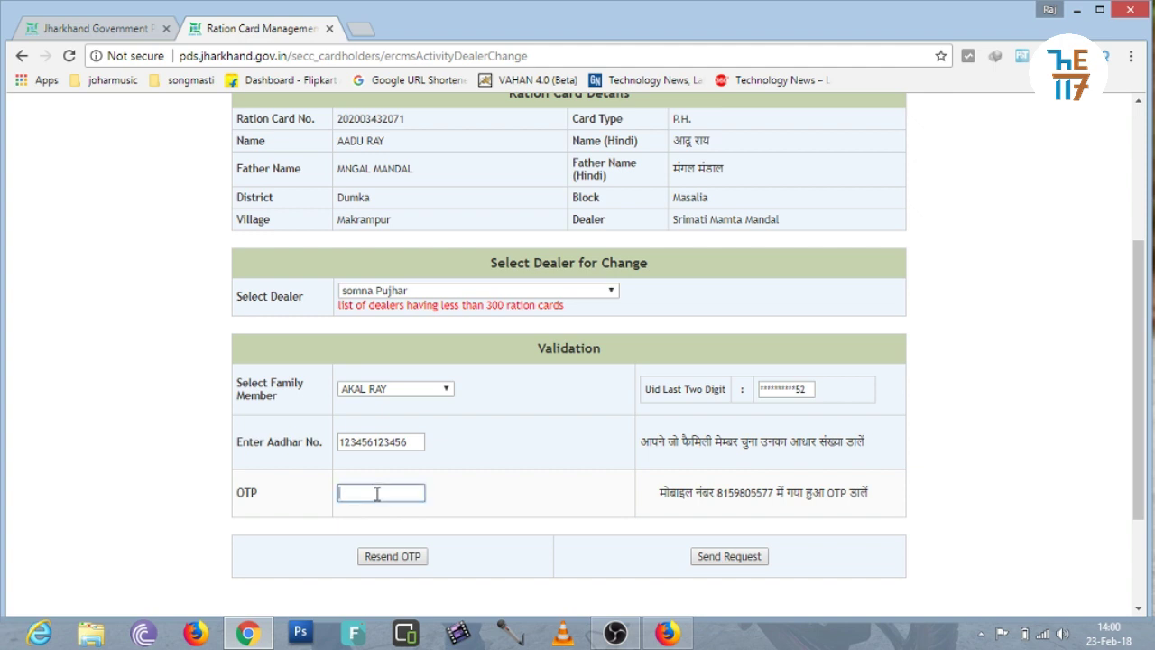
left_click(471, 501)
left_click(402, 492)
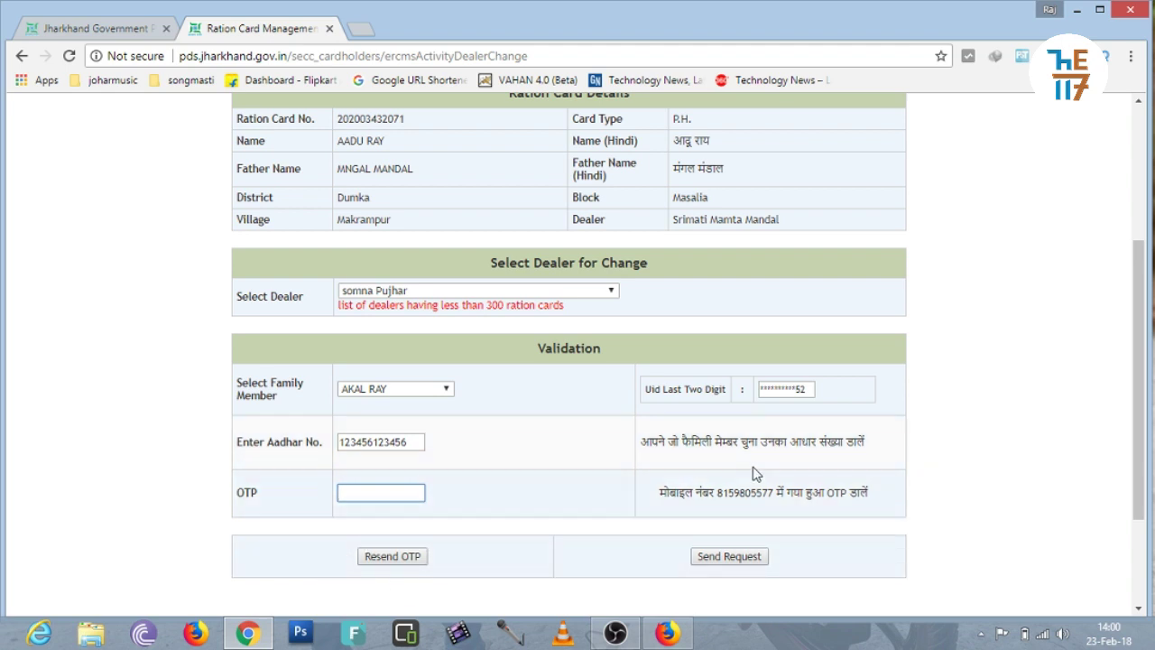
left_click_drag(1139, 467, 1138, 533)
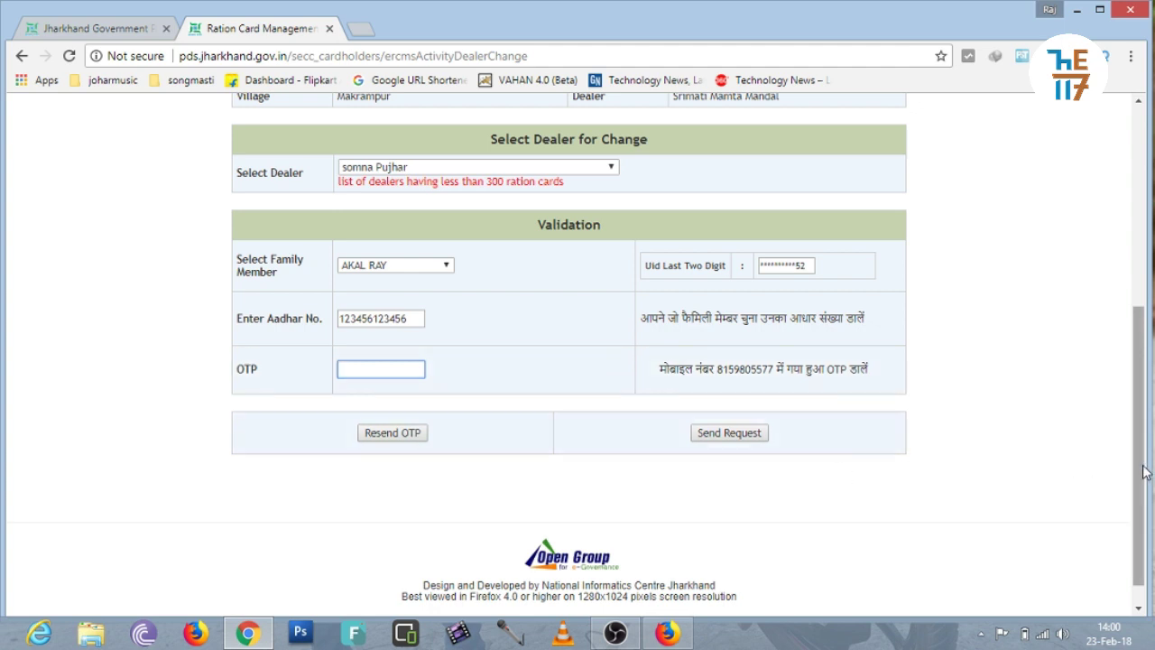
left_click_drag(1142, 464, 1135, 506)
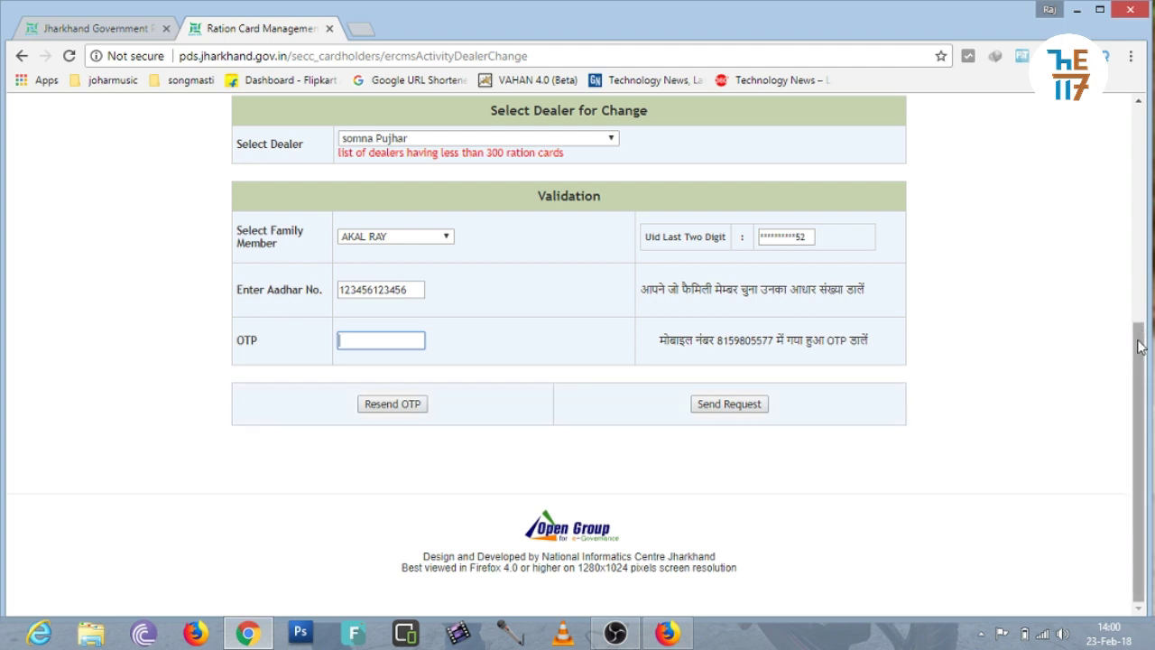
Step: Close the Ration Card Management tab and bring up The 117 YouTube channel in Firefox
left_click_drag(1137, 325, 1137, 126)
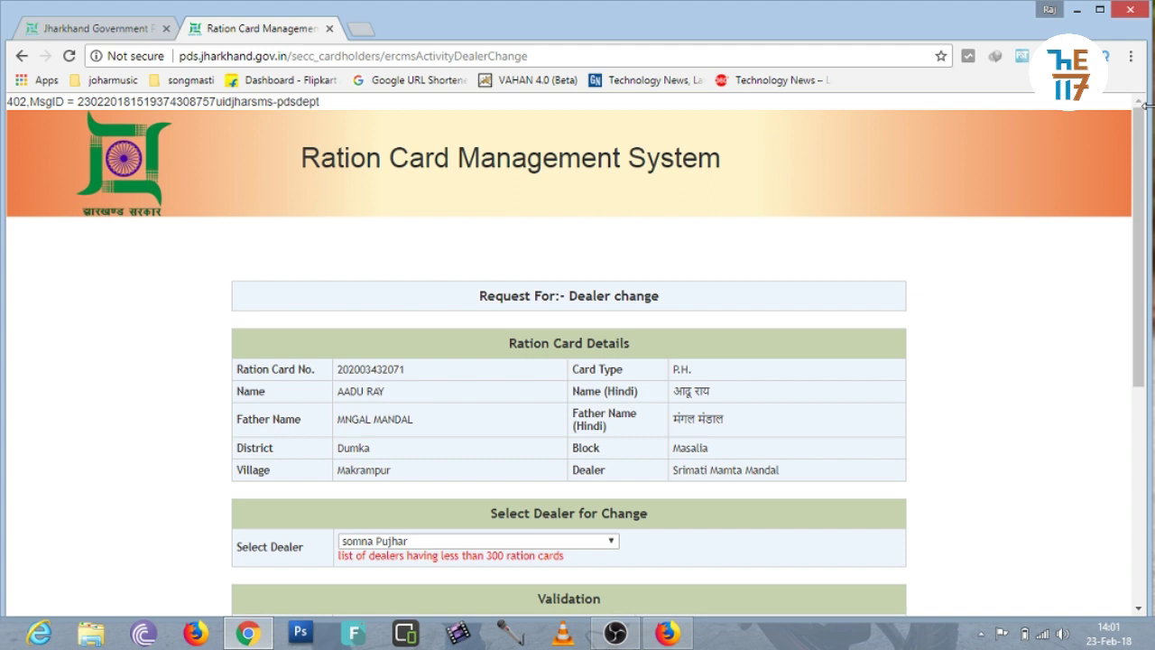
left_click_drag(1138, 136, 1133, 398)
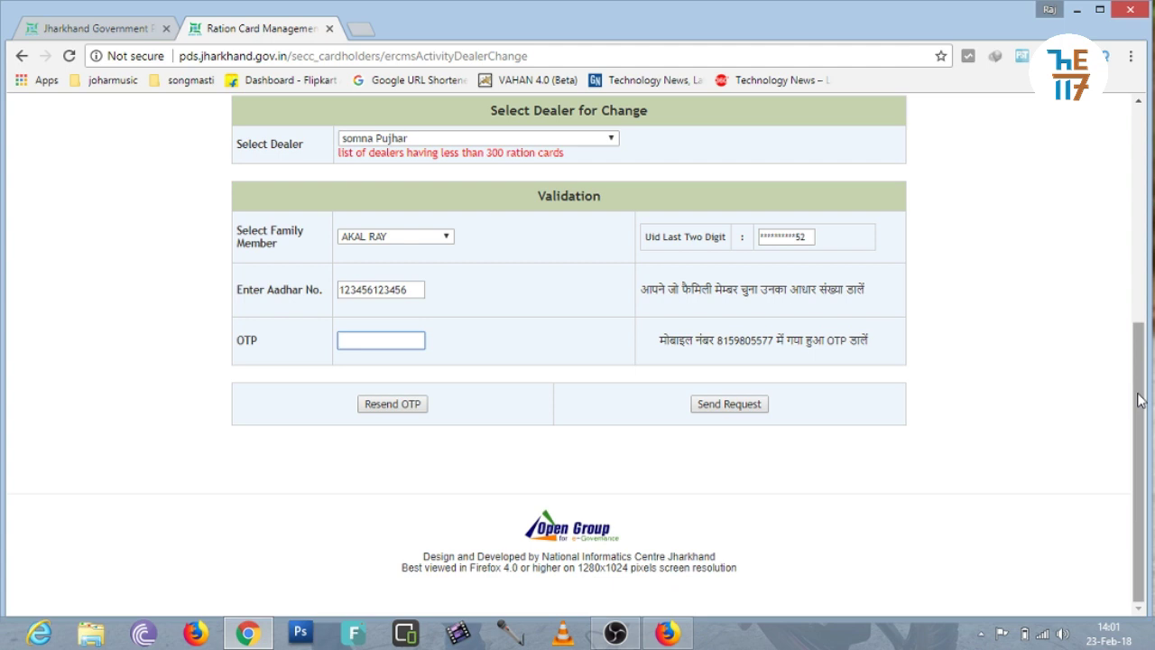
left_click_drag(1139, 401, 1127, 183)
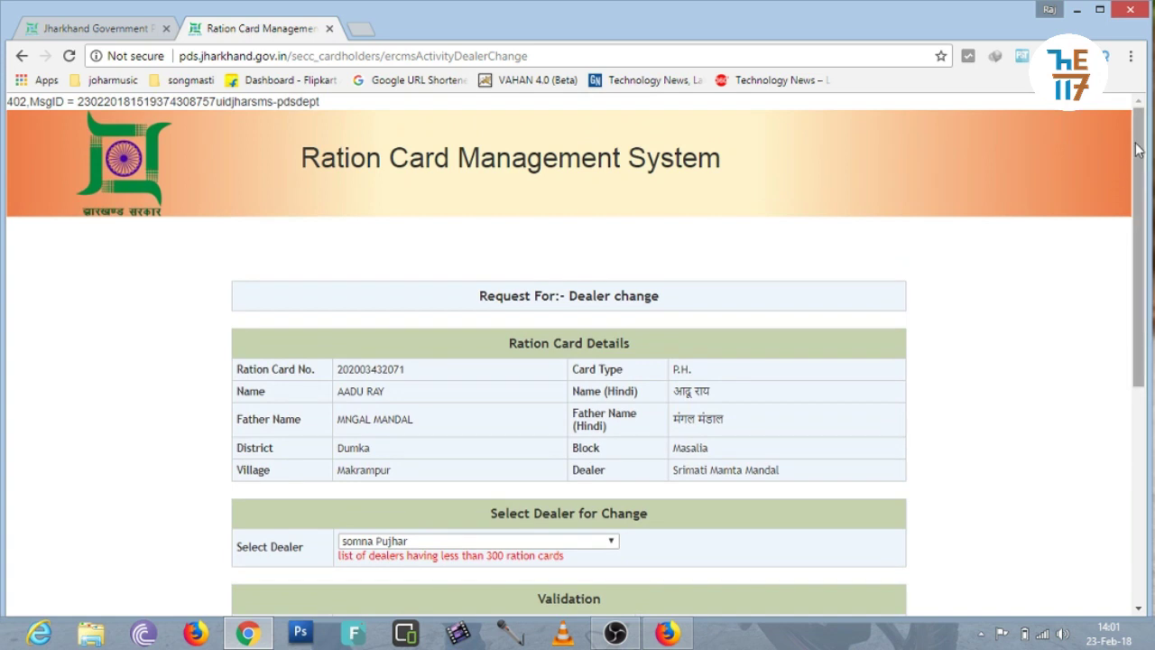
left_click(331, 31)
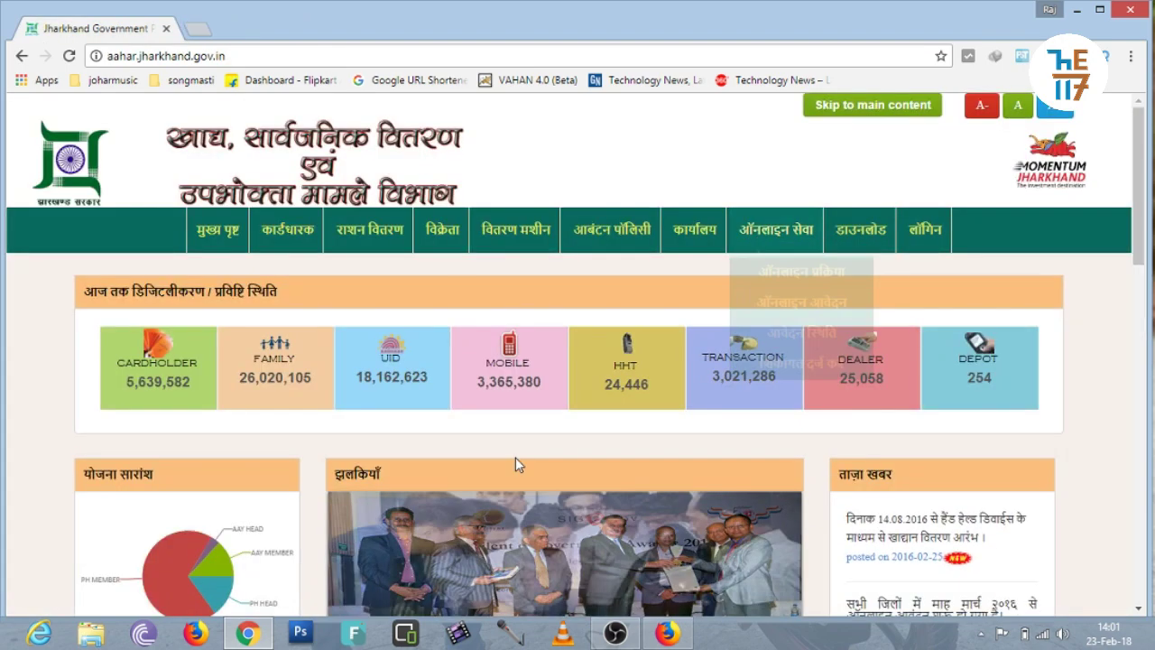
left_click(665, 634)
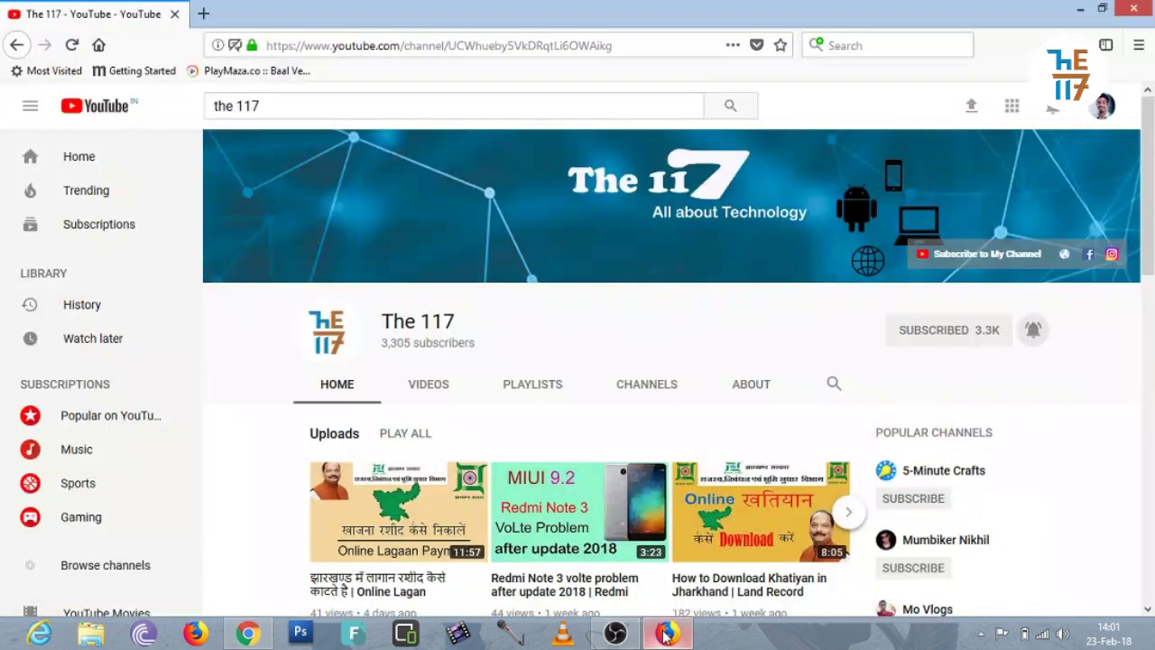